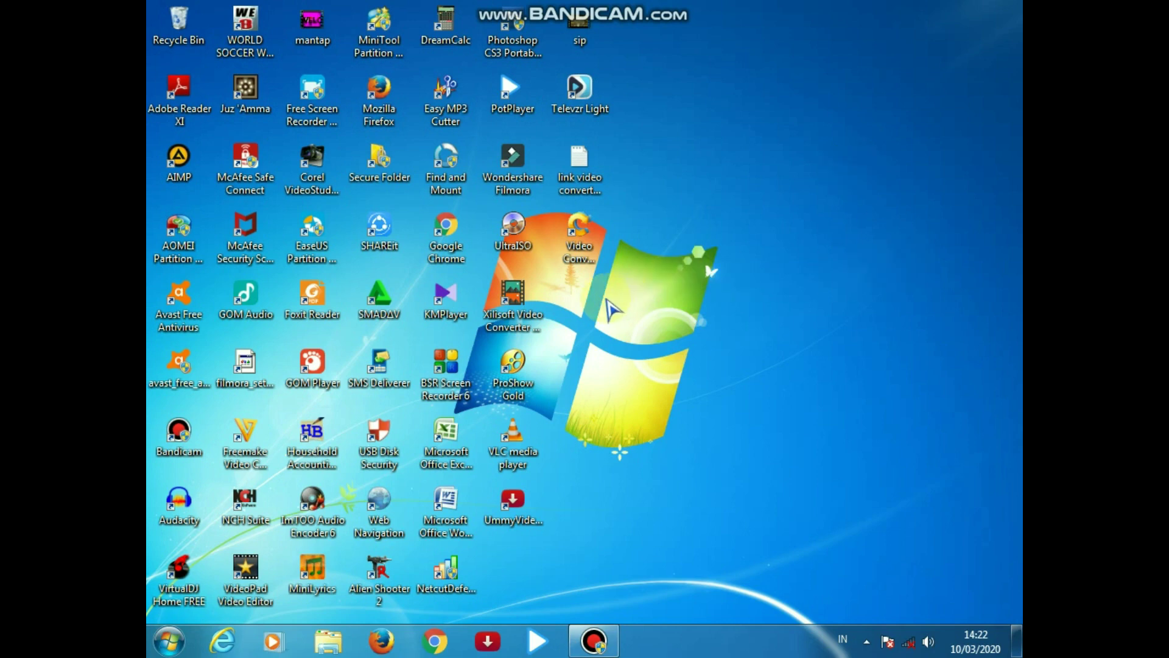
Launch Video Convert Master and select the DJ Spongebob Tik Tok Viral 2020 video in the input file browser.
left_click(579, 247)
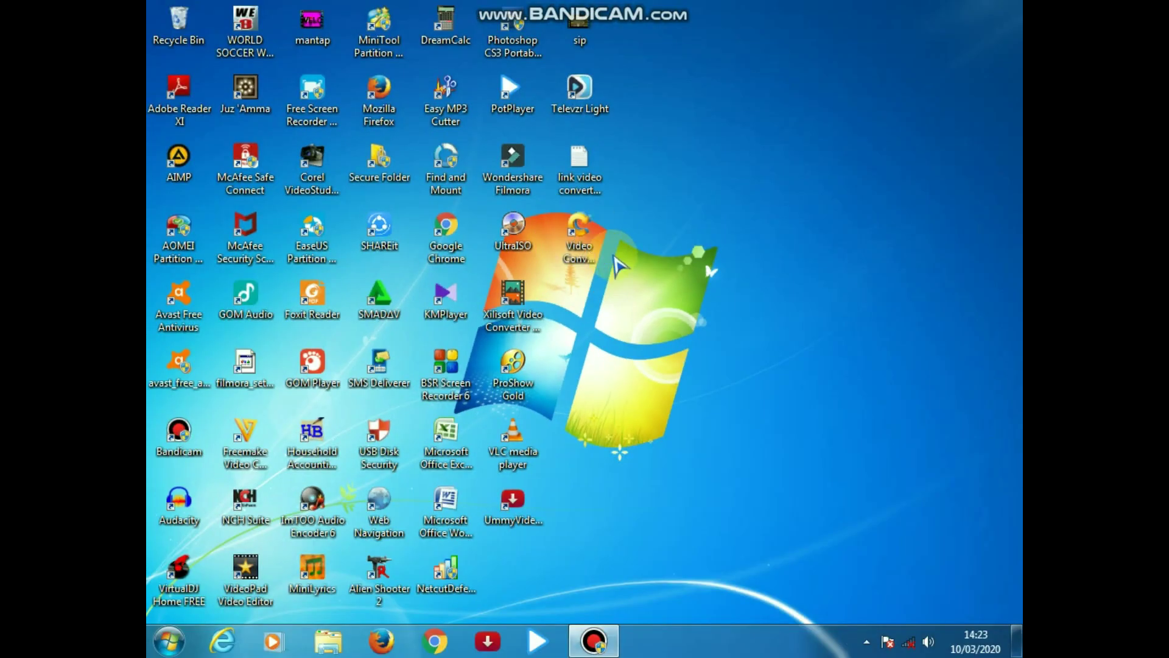
double_click(582, 247)
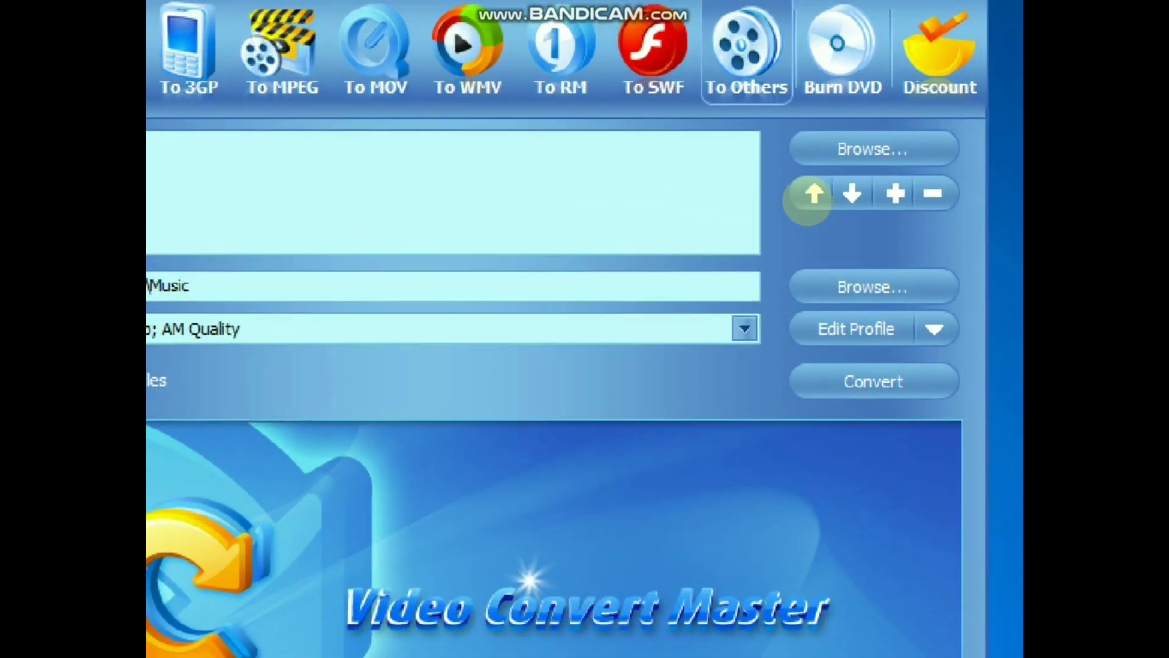
mouse_move(900, 178)
left_mouse_down()
mouse_move(838, 125)
mouse_move(847, 207)
mouse_move(871, 182)
left_mouse_up()
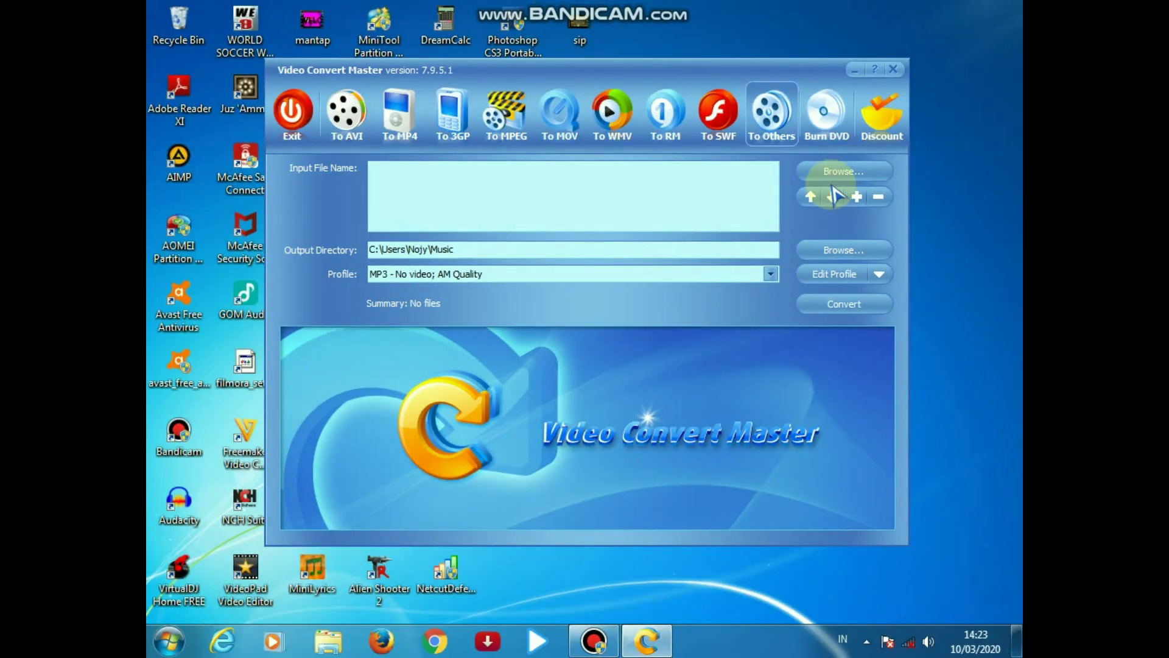
left_click(835, 174)
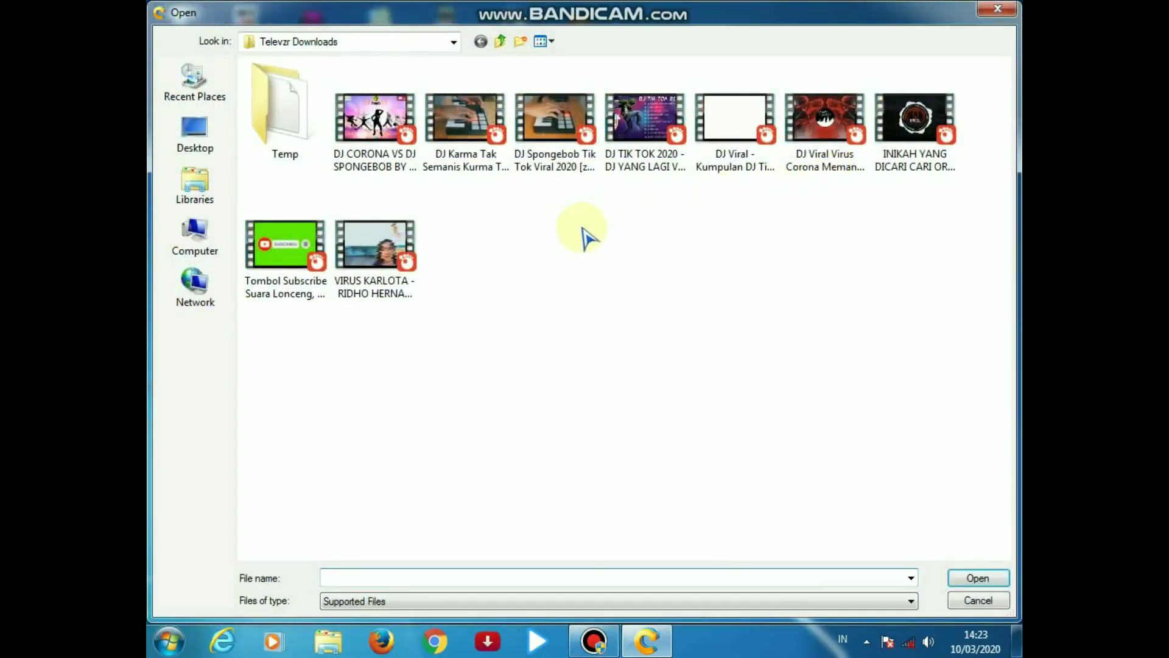
left_click(548, 152)
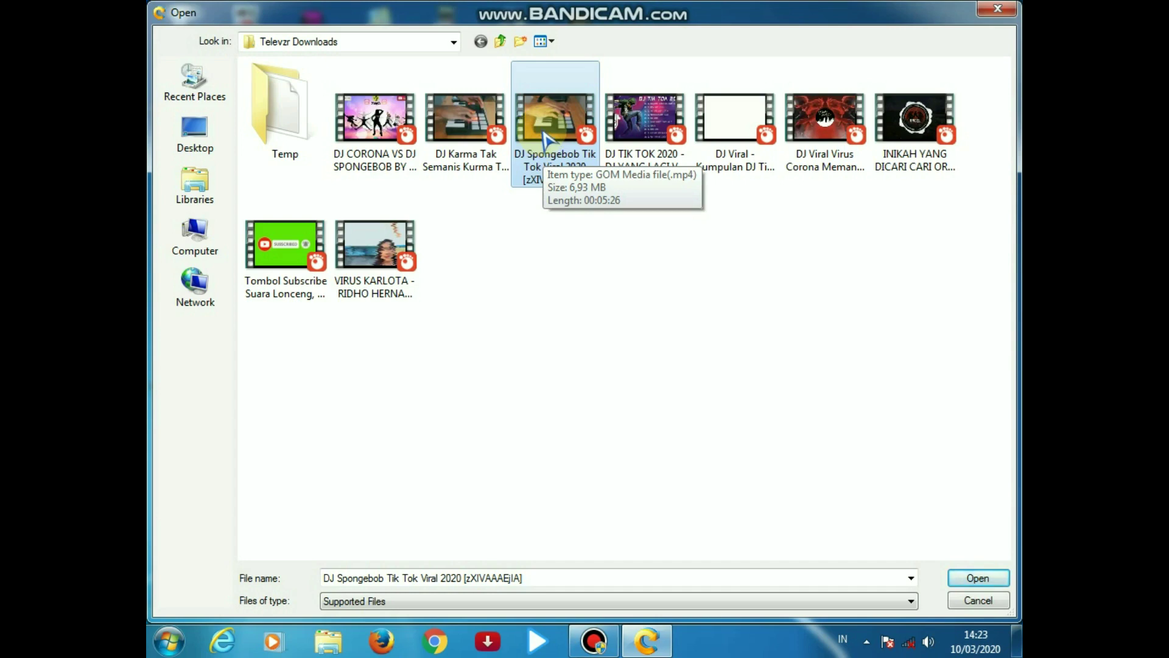
Check the file type in the properties of the selected DJ Spongebob Tik Tok Viral 2020 video.
right_click(543, 131)
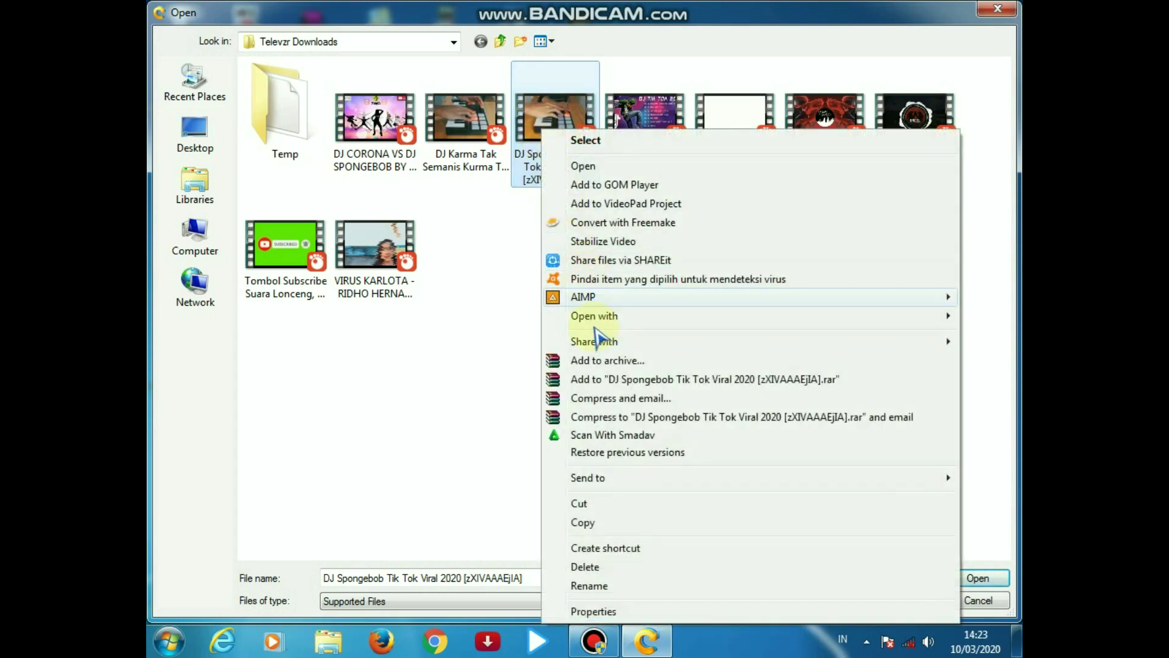
left_click(594, 612)
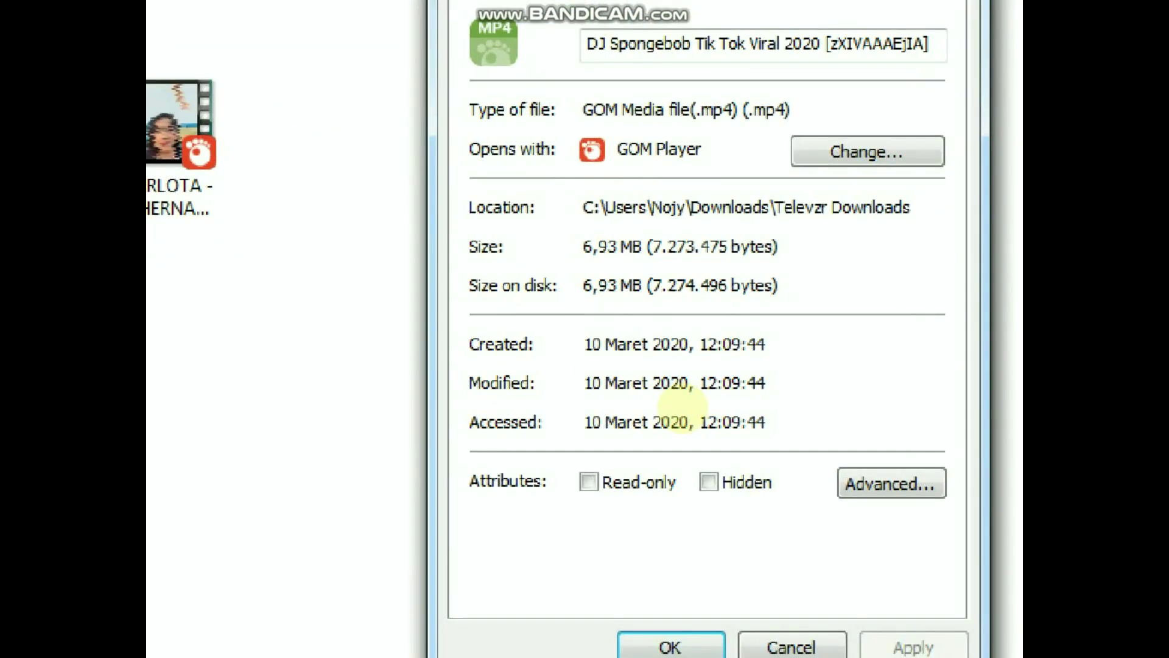
left_click(696, 142)
mouse_move(706, 235)
left_mouse_down()
mouse_move(803, 239)
mouse_move(816, 209)
mouse_move(728, 167)
mouse_move(684, 180)
mouse_move(688, 229)
mouse_move(710, 237)
mouse_move(696, 256)
mouse_move(721, 230)
left_mouse_up()
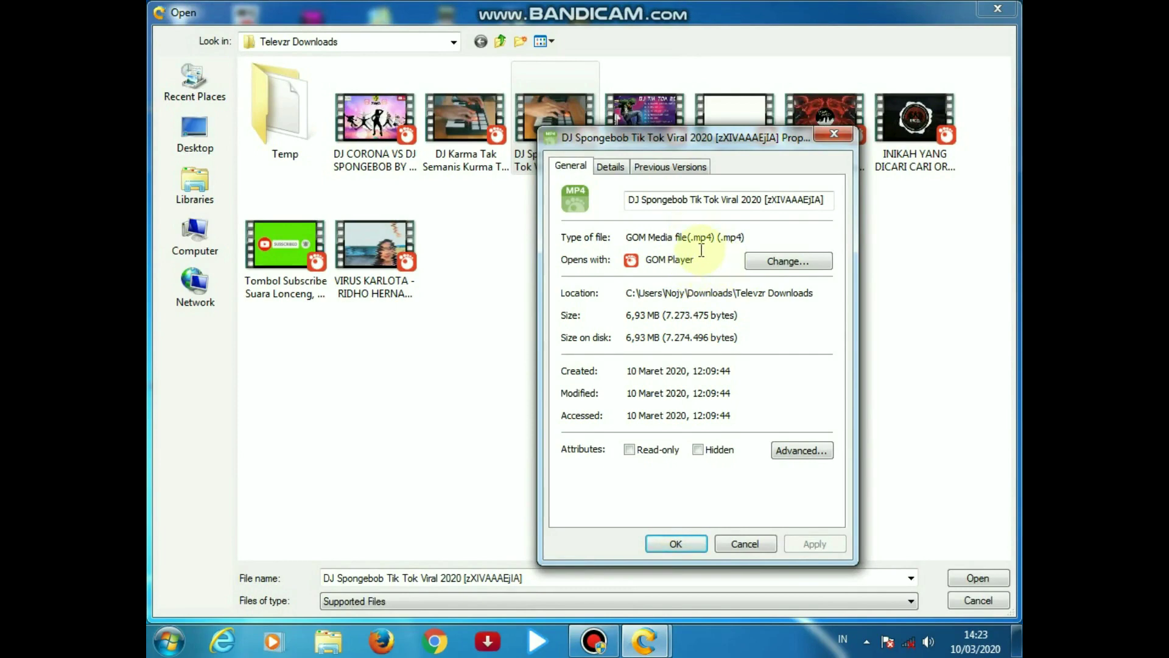
left_click(676, 542)
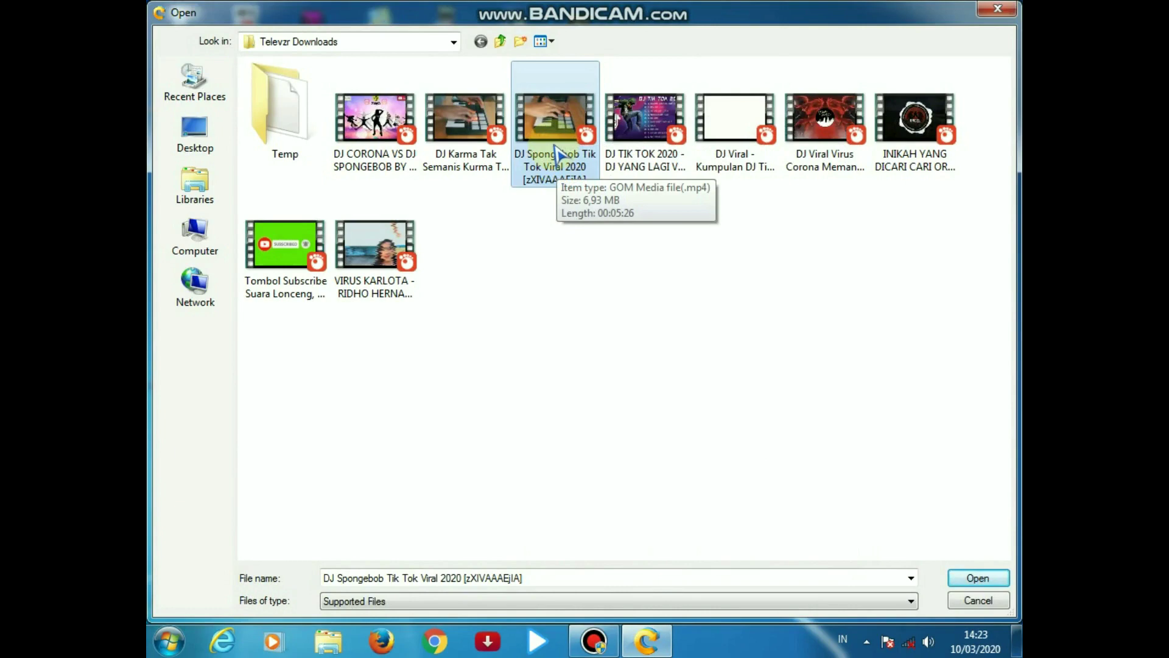
Load the selected DJ Spongebob video into the converter and choose MP3 as the output format.
left_click(975, 579)
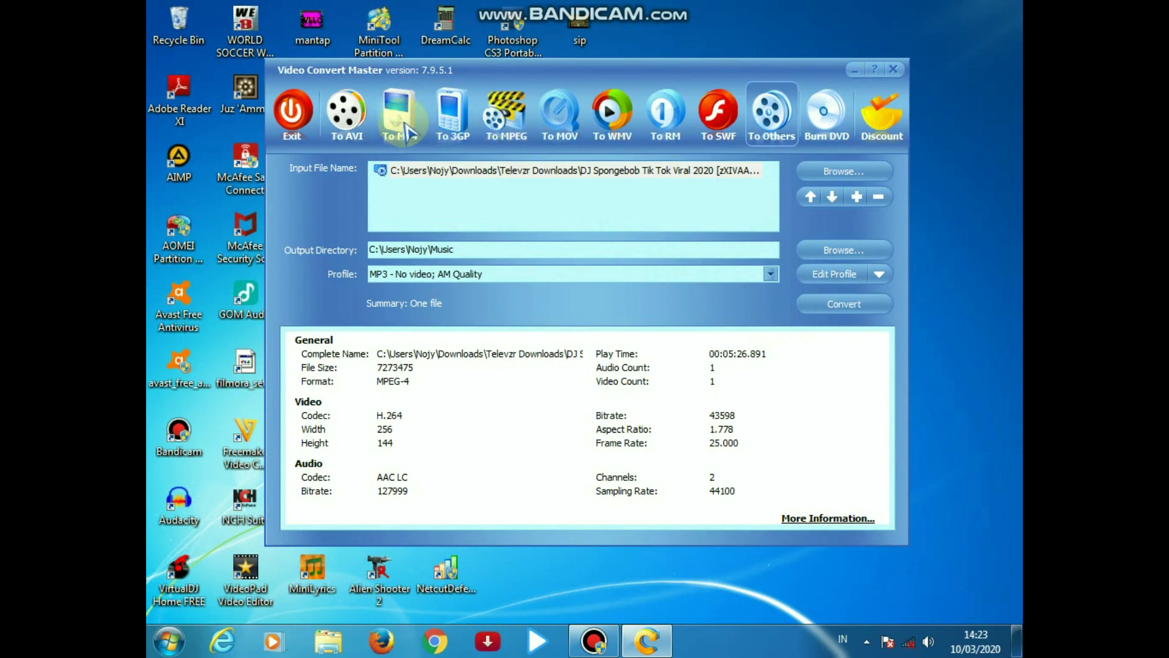
left_click(777, 122)
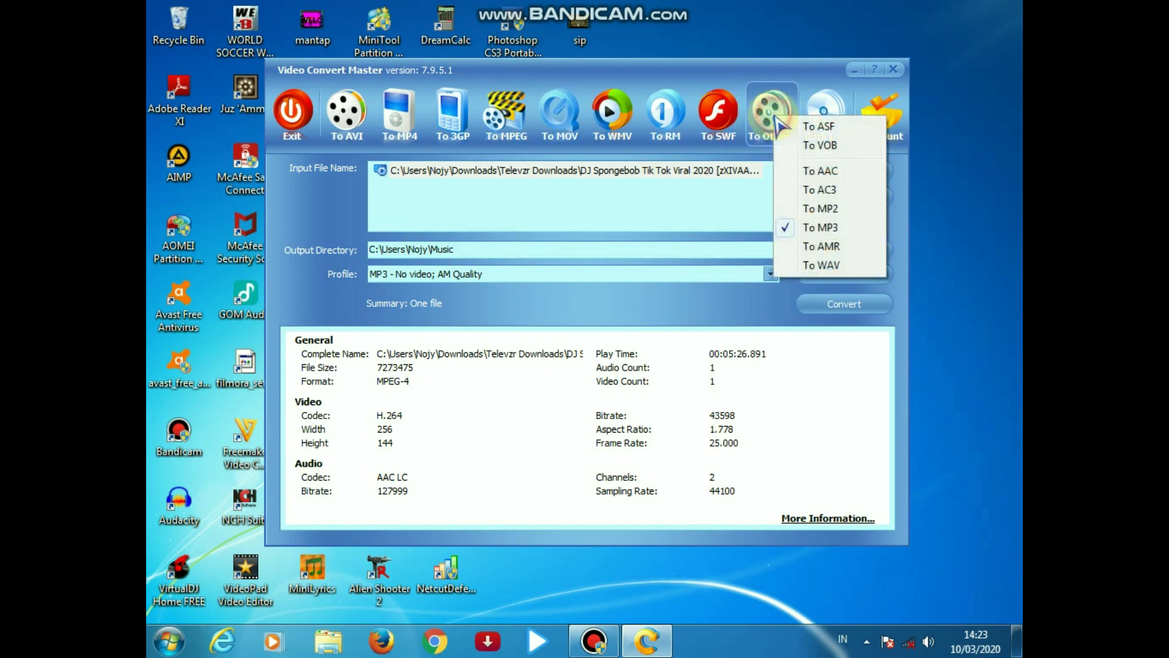
left_click(826, 230)
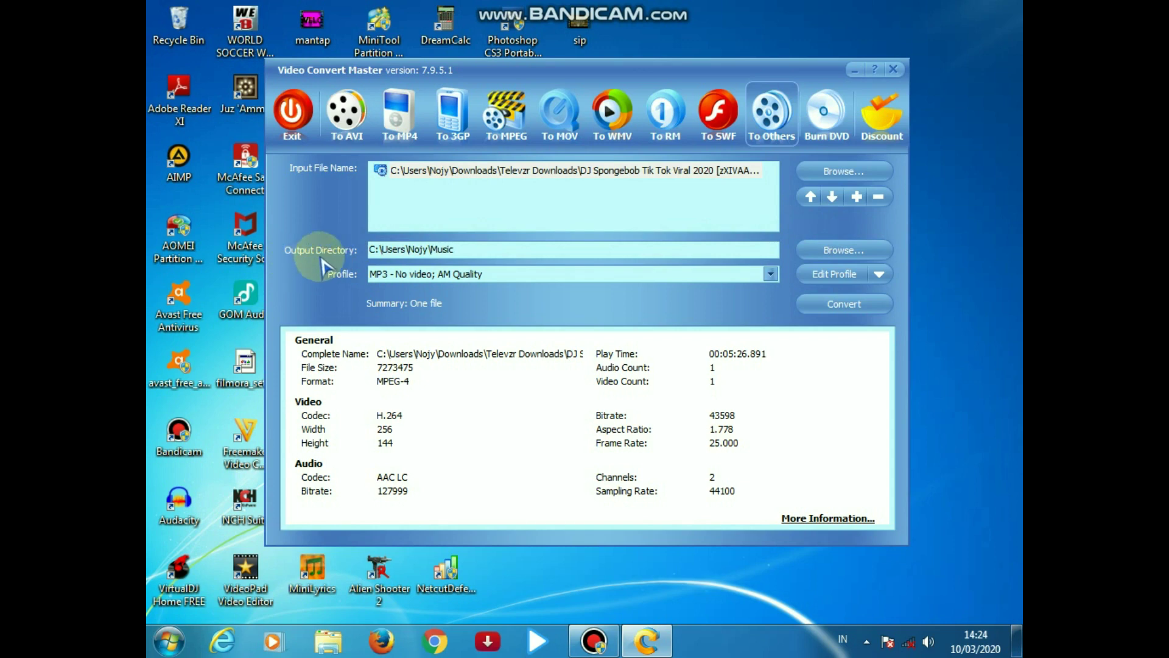
Set the output directory to the My Music folder.
left_click(842, 252)
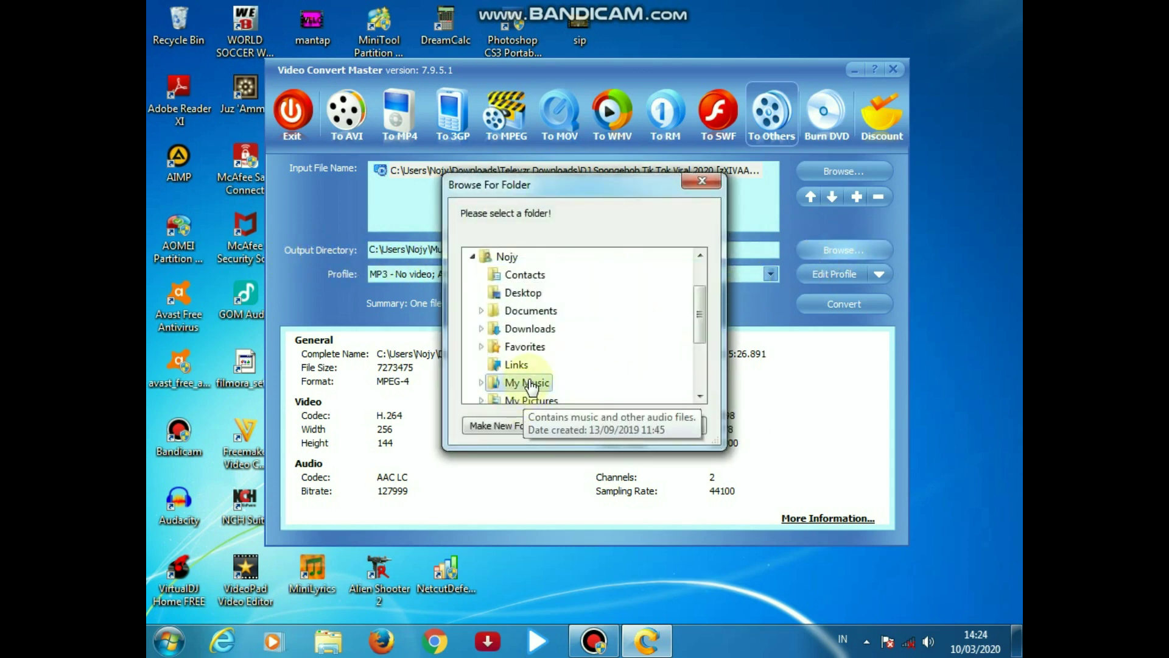
left_click(530, 384)
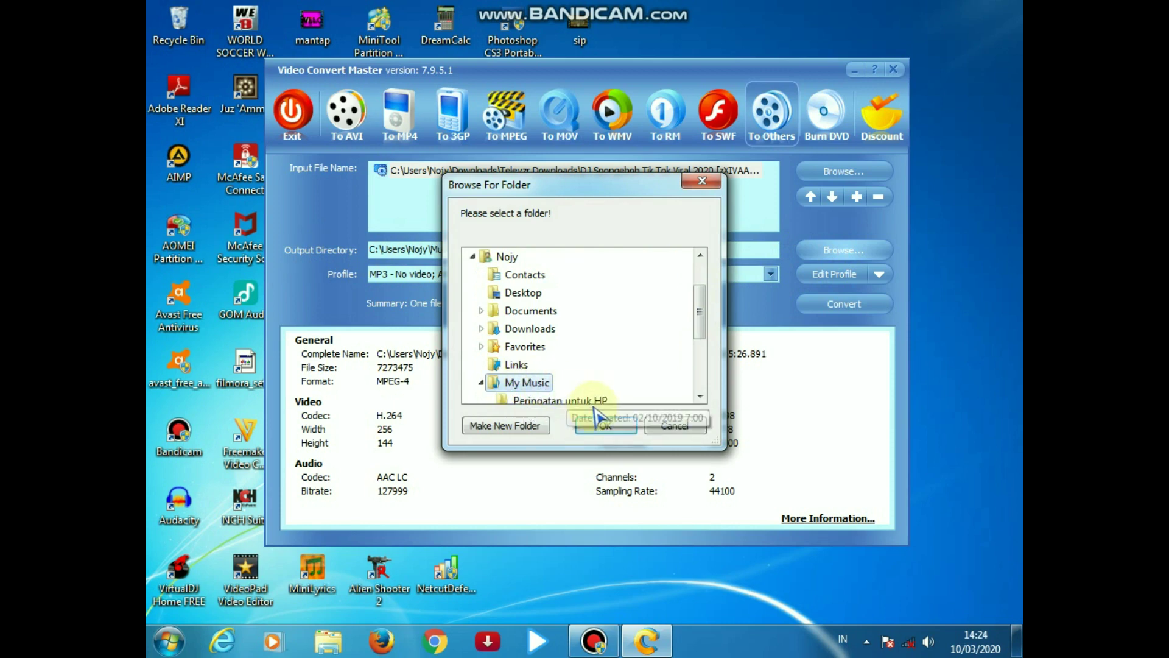
left_click(602, 422)
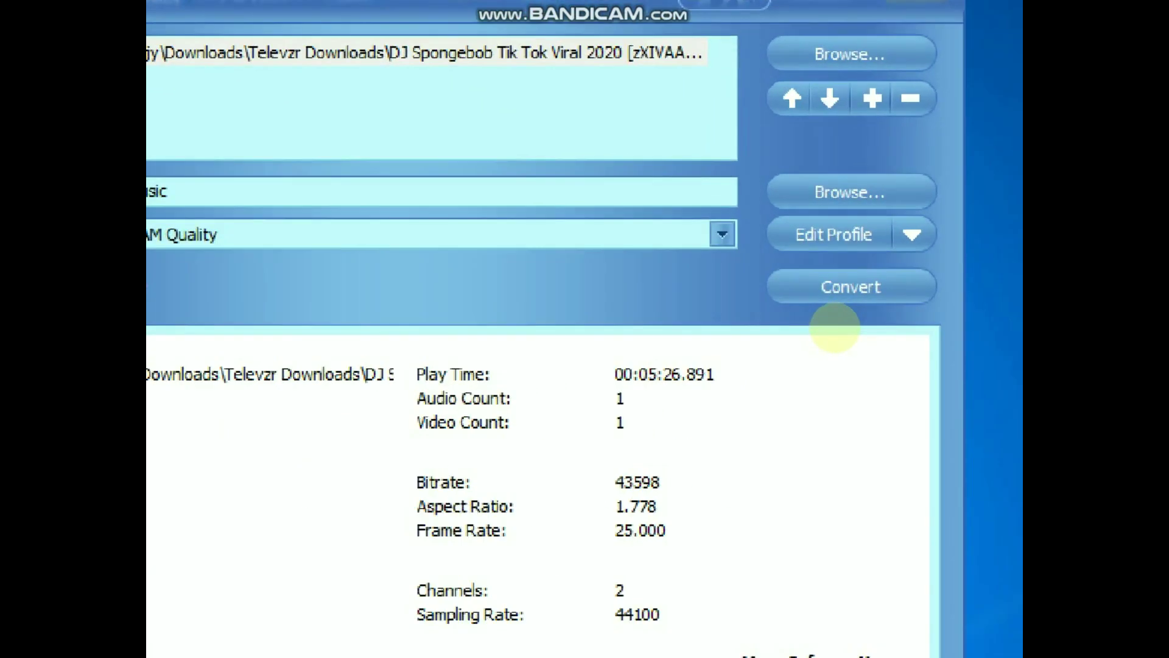
Convert the loaded video to MP3, overwriting the existing file of the same name.
mouse_move(835, 327)
left_mouse_down()
mouse_move(864, 309)
mouse_move(934, 301)
mouse_move(914, 258)
mouse_move(802, 258)
mouse_move(789, 302)
mouse_move(865, 316)
left_mouse_up()
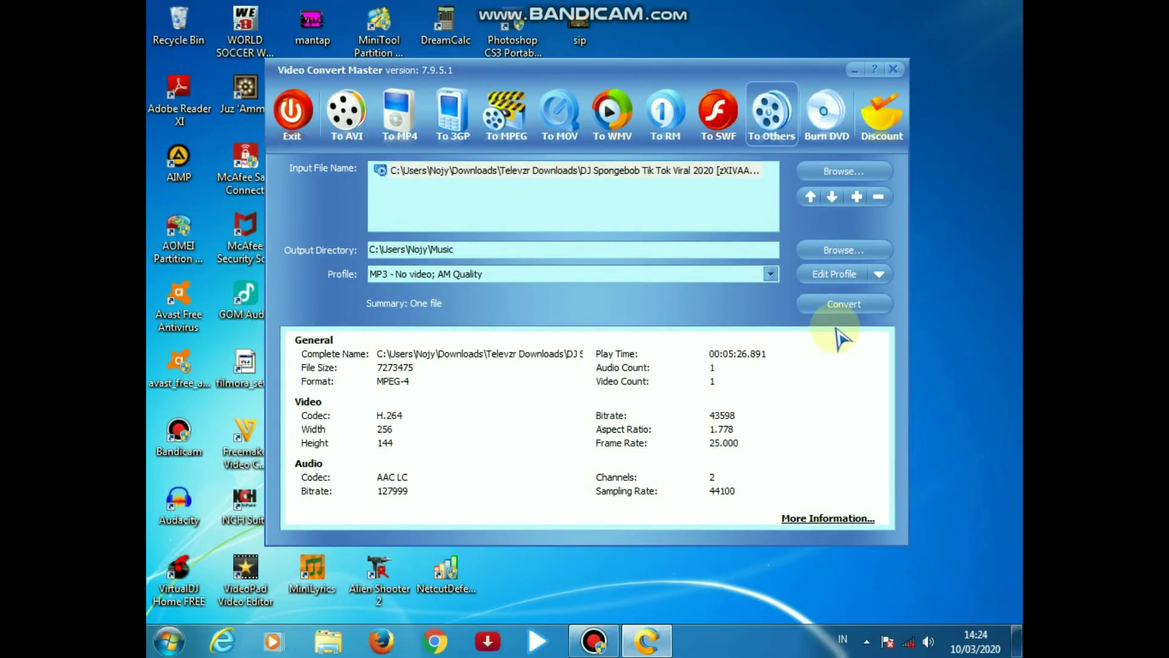
left_click(844, 304)
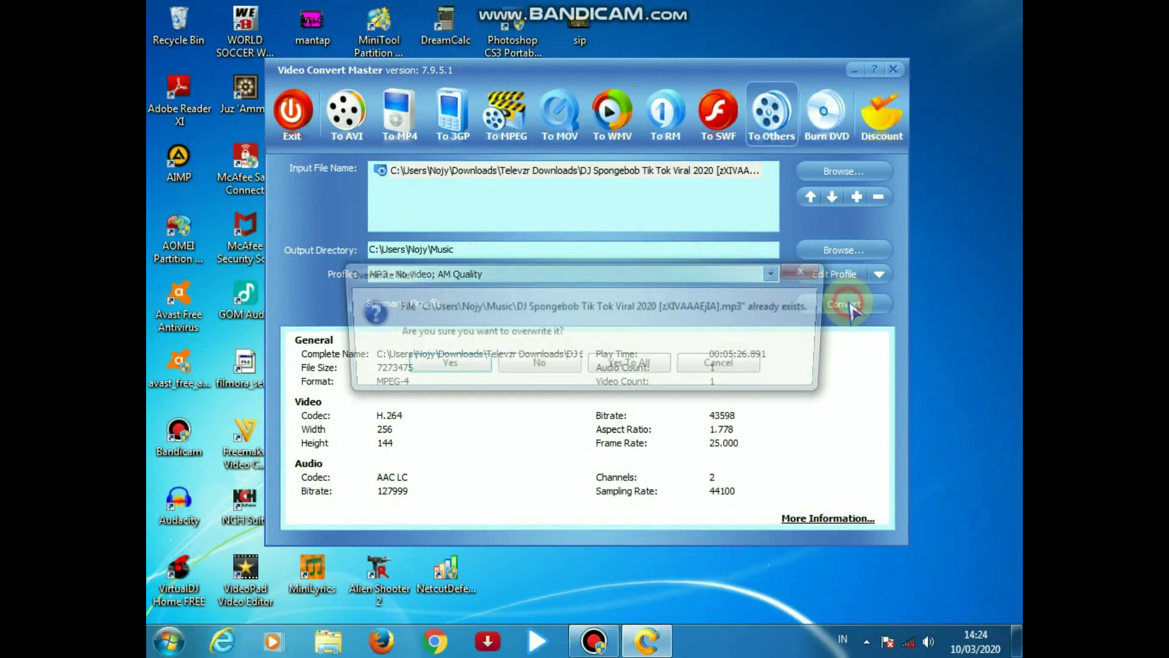
left_click(441, 365)
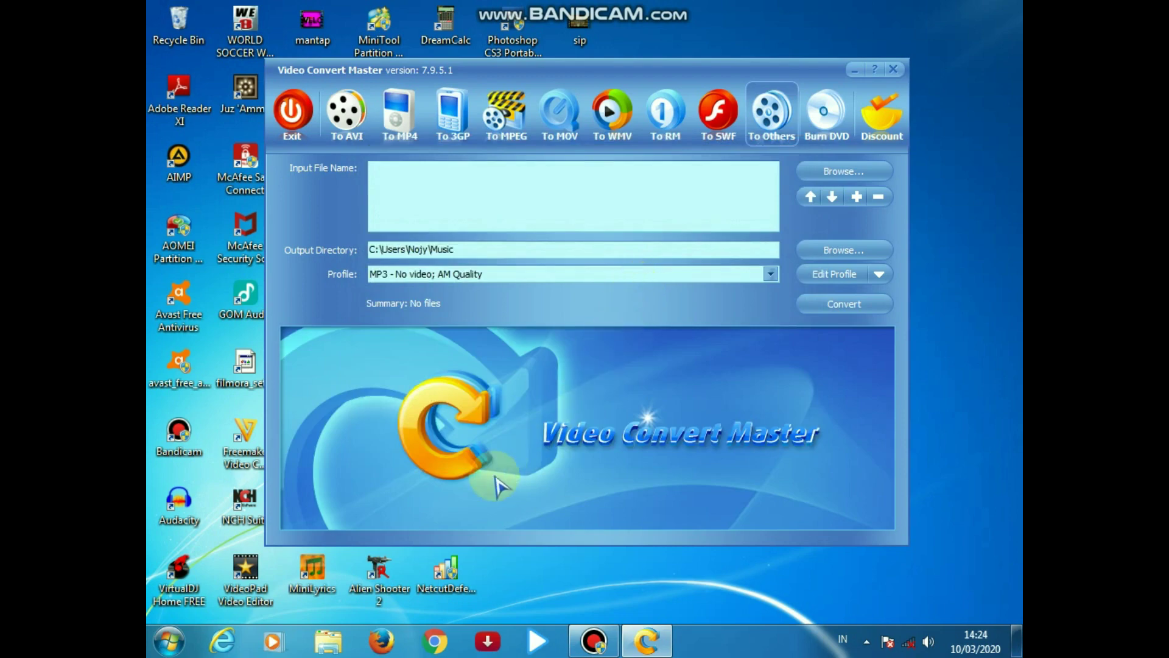
Switch to Windows Explorer and open the Music library.
left_click(329, 640)
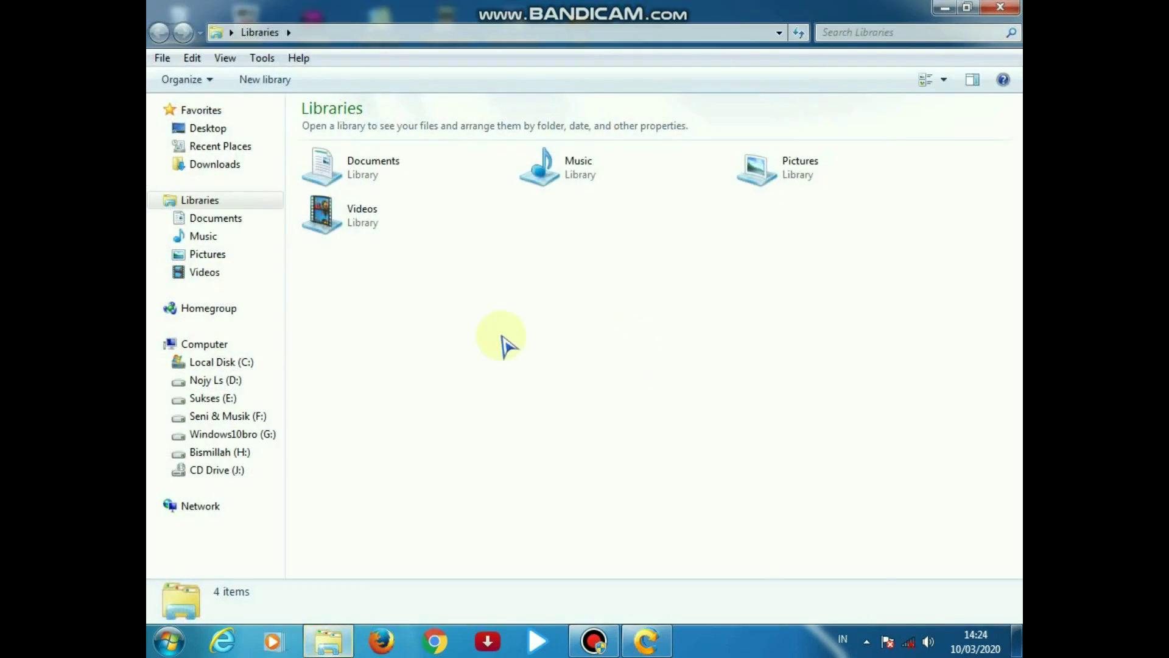
left_click(220, 172)
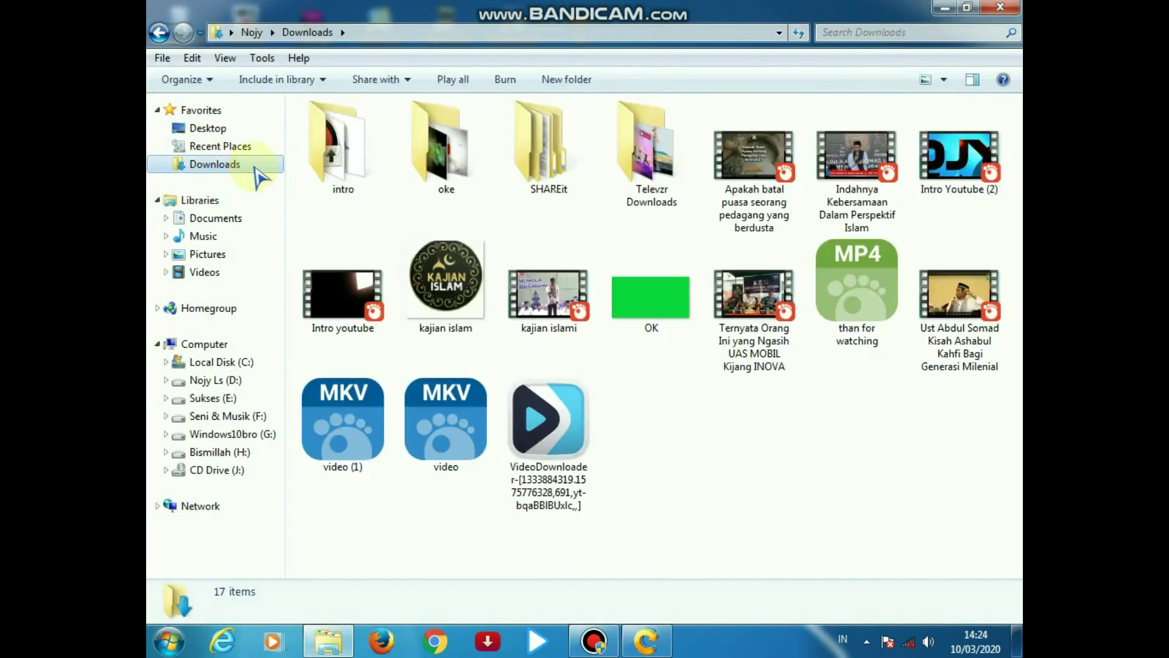
left_click(207, 239)
Check the file type in the properties of the converted DJ Spongebob Tik Tok Viral 2020 file.
left_click(553, 232)
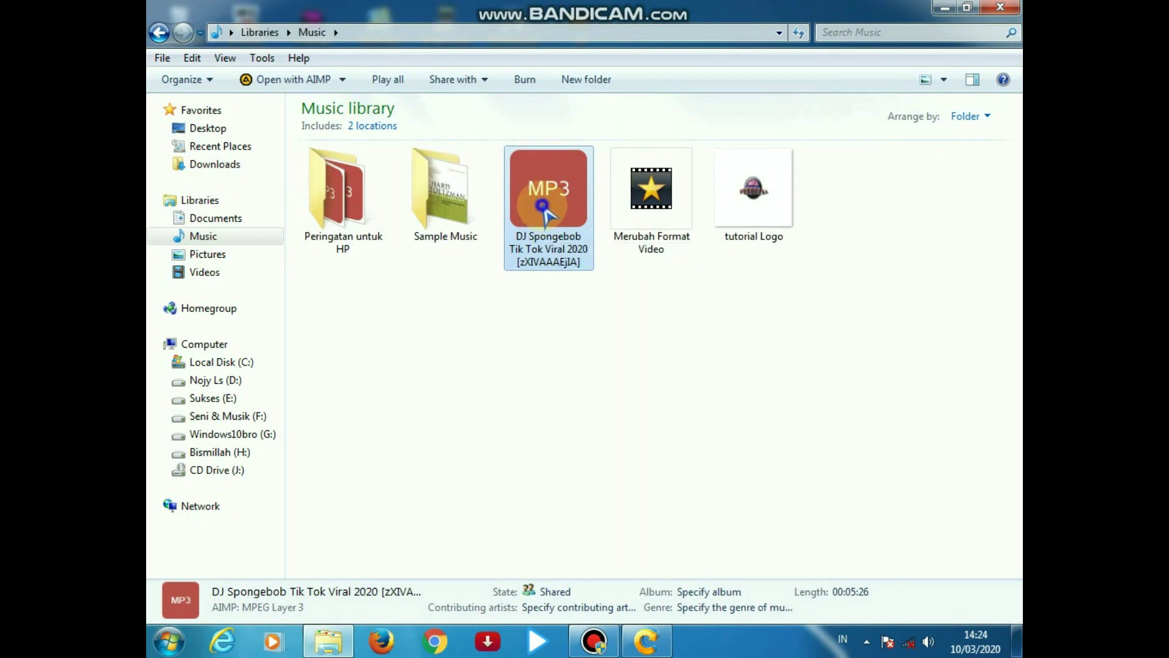
right_click(545, 212)
left_click(593, 611)
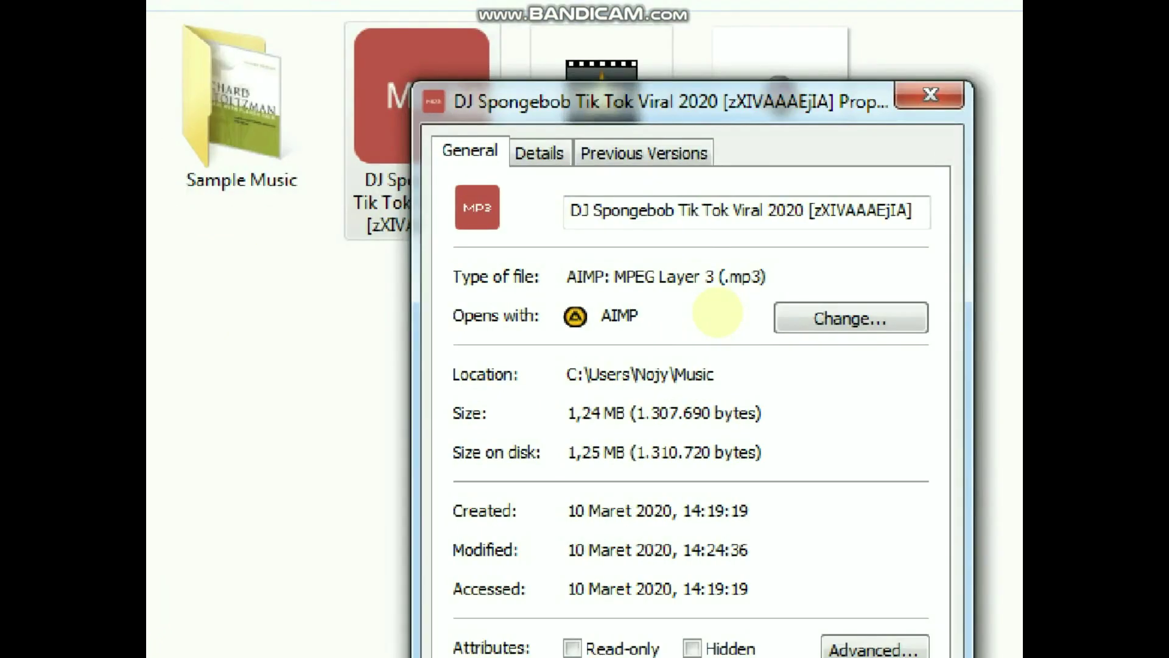
mouse_move(705, 300)
left_mouse_down()
mouse_move(810, 244)
mouse_move(697, 268)
mouse_move(734, 302)
left_mouse_up()
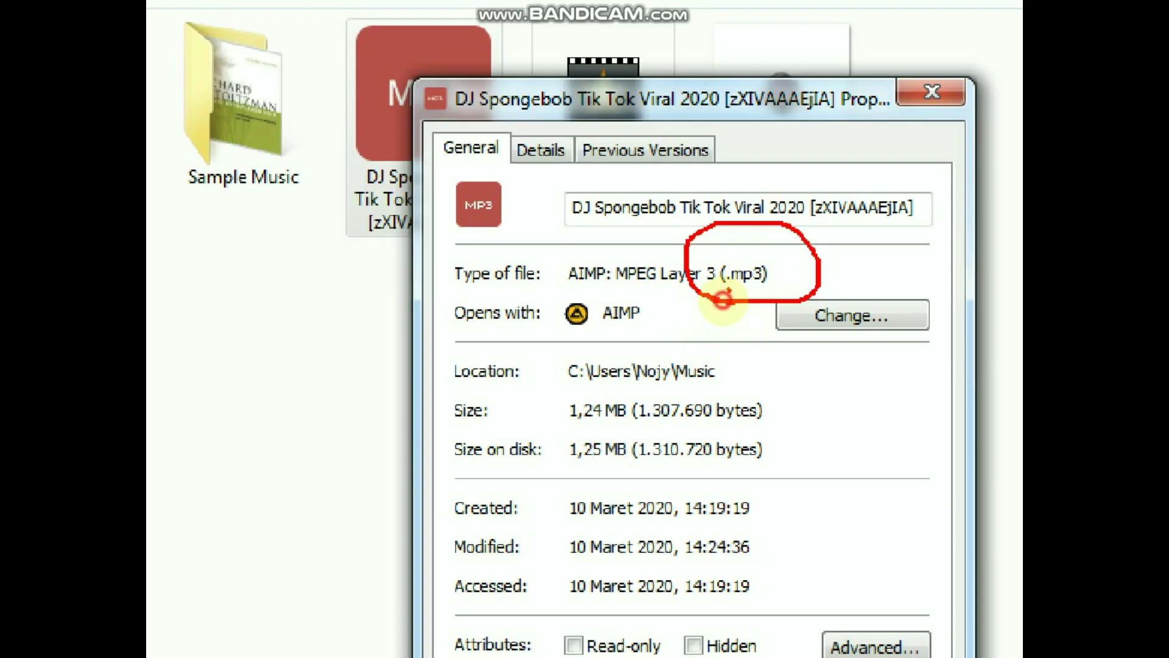
mouse_move(728, 291)
left_mouse_down()
mouse_move(711, 344)
mouse_move(708, 314)
mouse_move(742, 294)
left_mouse_up()
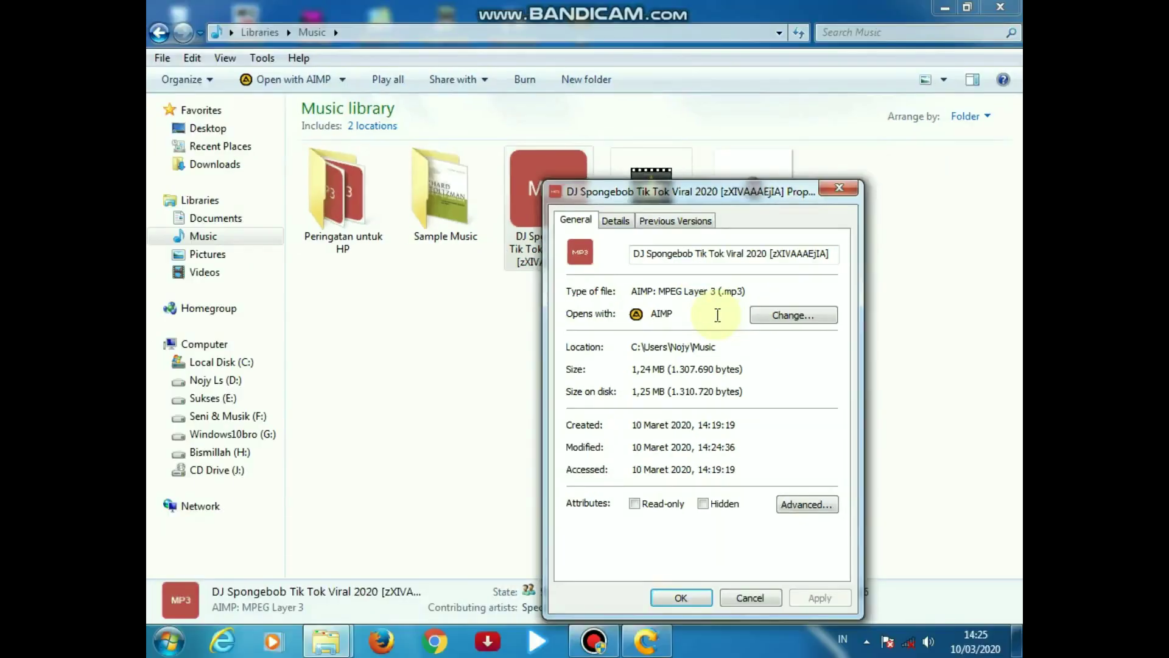
left_click(681, 597)
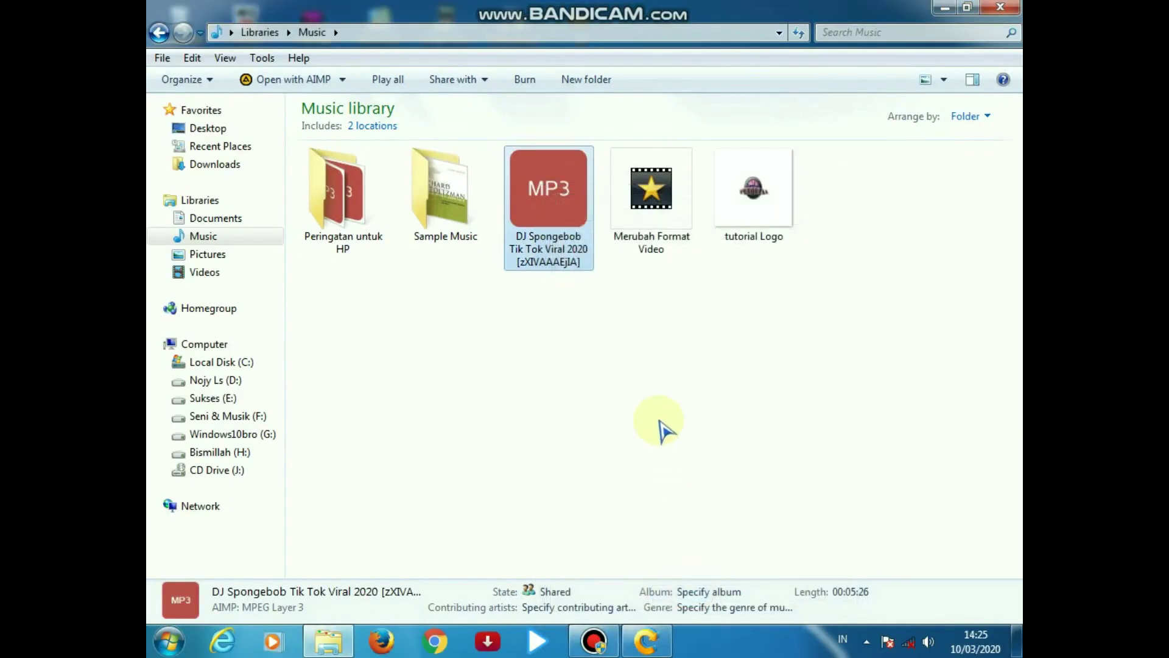
Play the converted DJ Spongebob MP3 in AIMP at 17% volume, skipping ahead to sample it, and close the player.
double_click(547, 218)
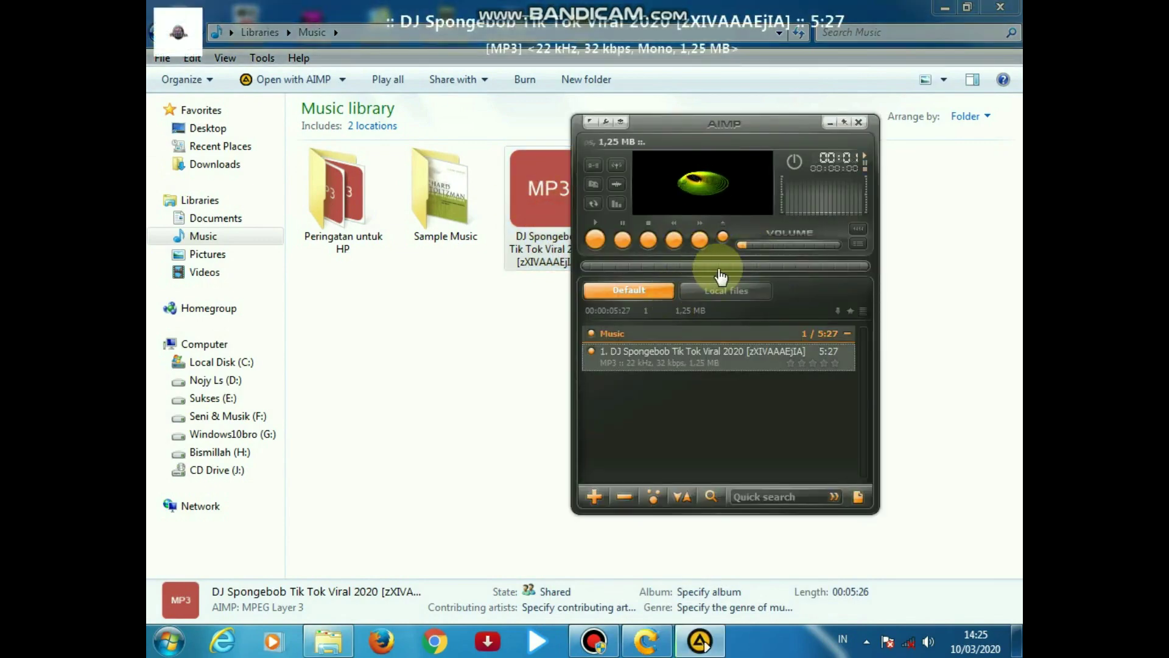
left_click_drag(753, 126, 707, 118)
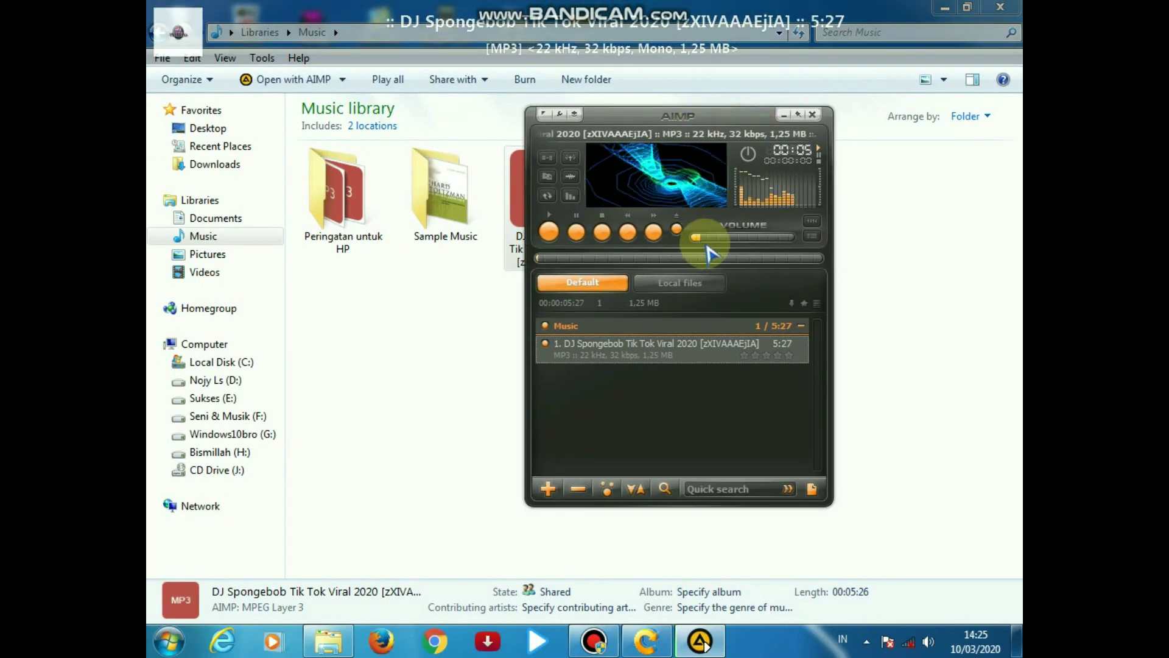
mouse_move(709, 245)
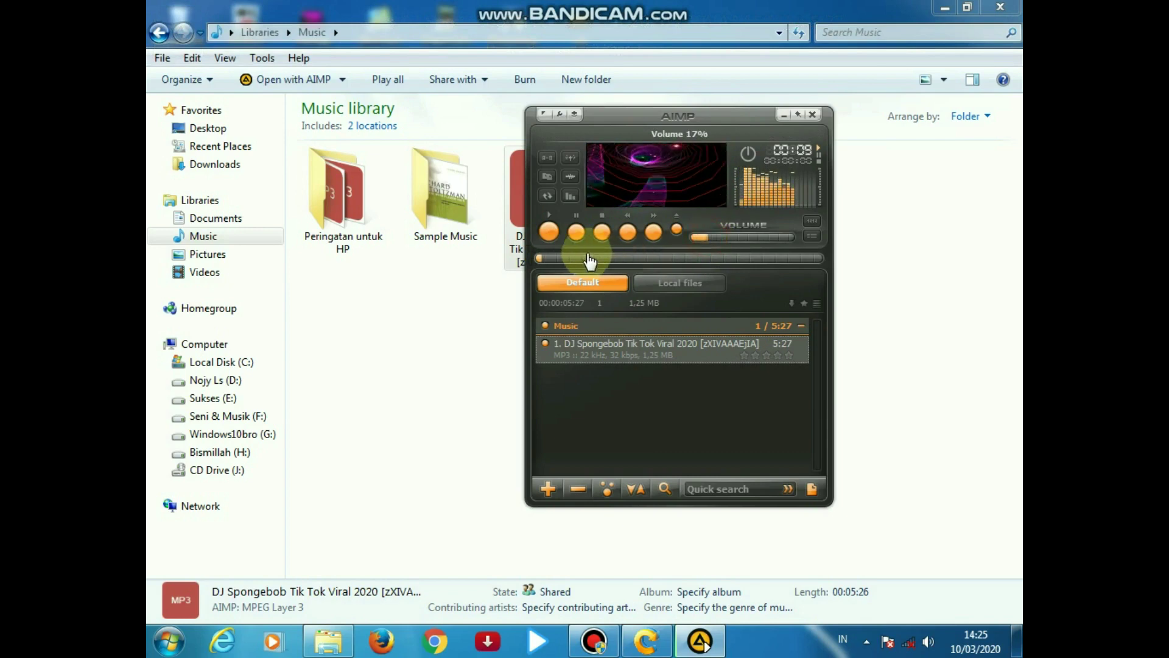
left_click(562, 260)
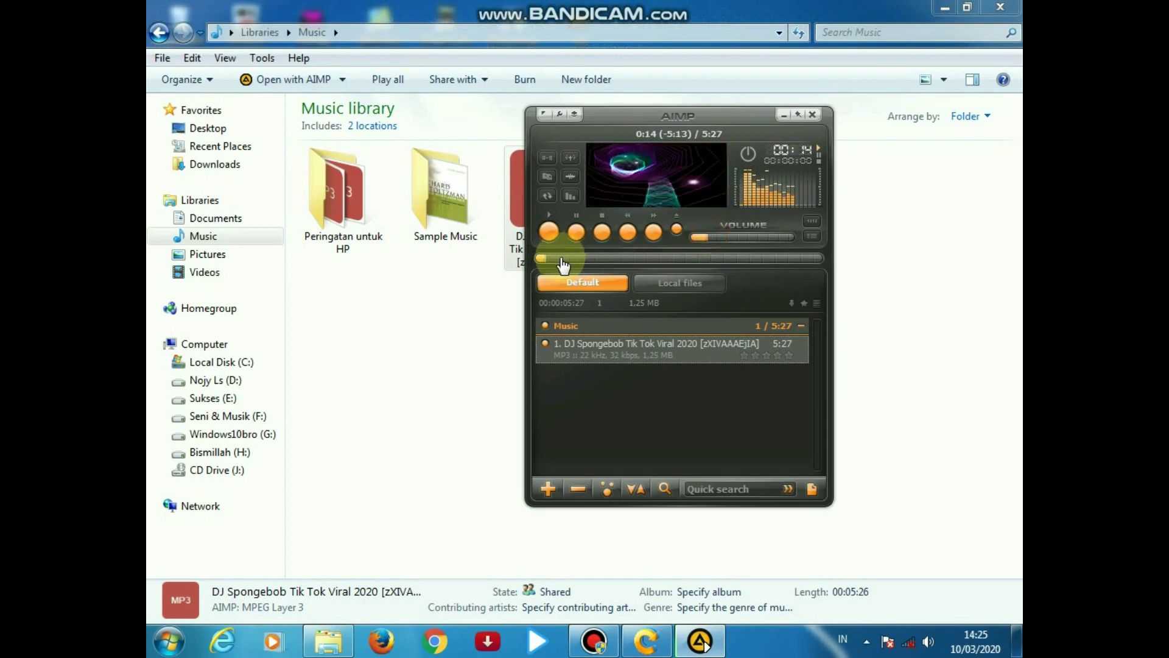
left_click_drag(563, 259, 571, 259)
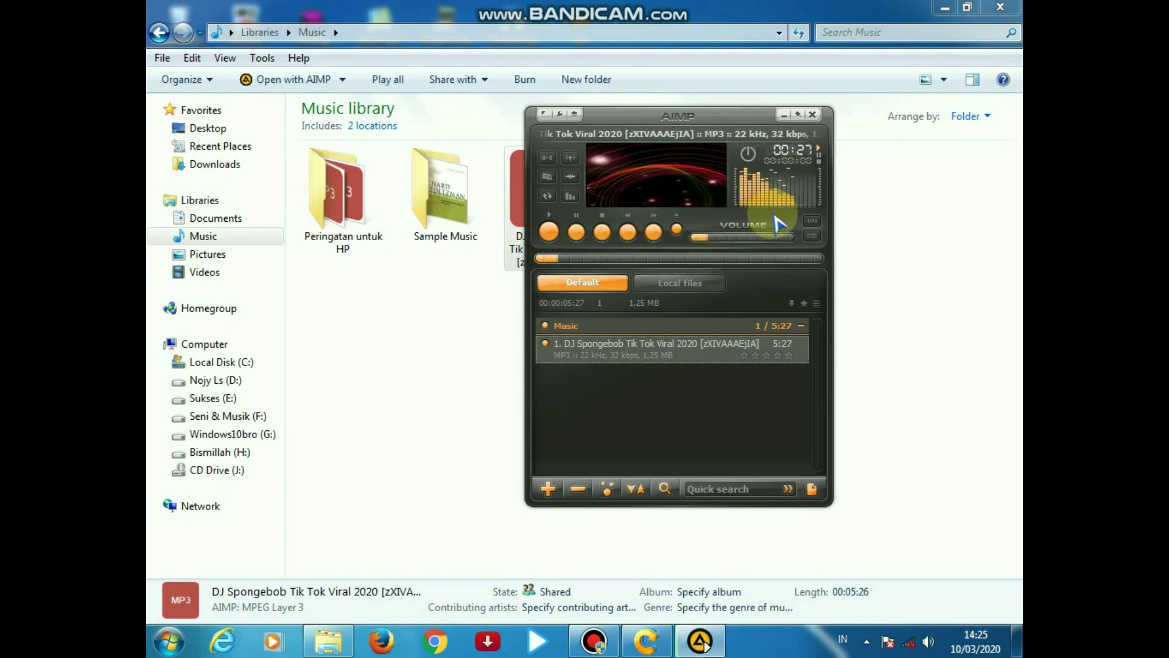
left_click(814, 114)
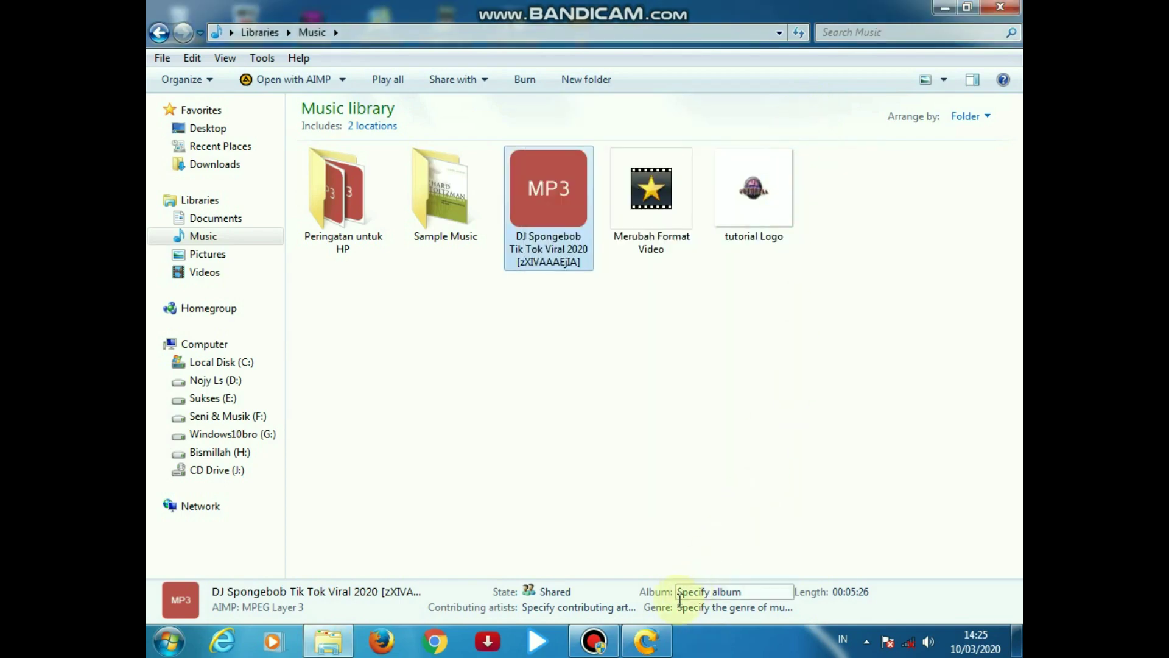
Switch back to the Video Convert Master window.
left_click(657, 649)
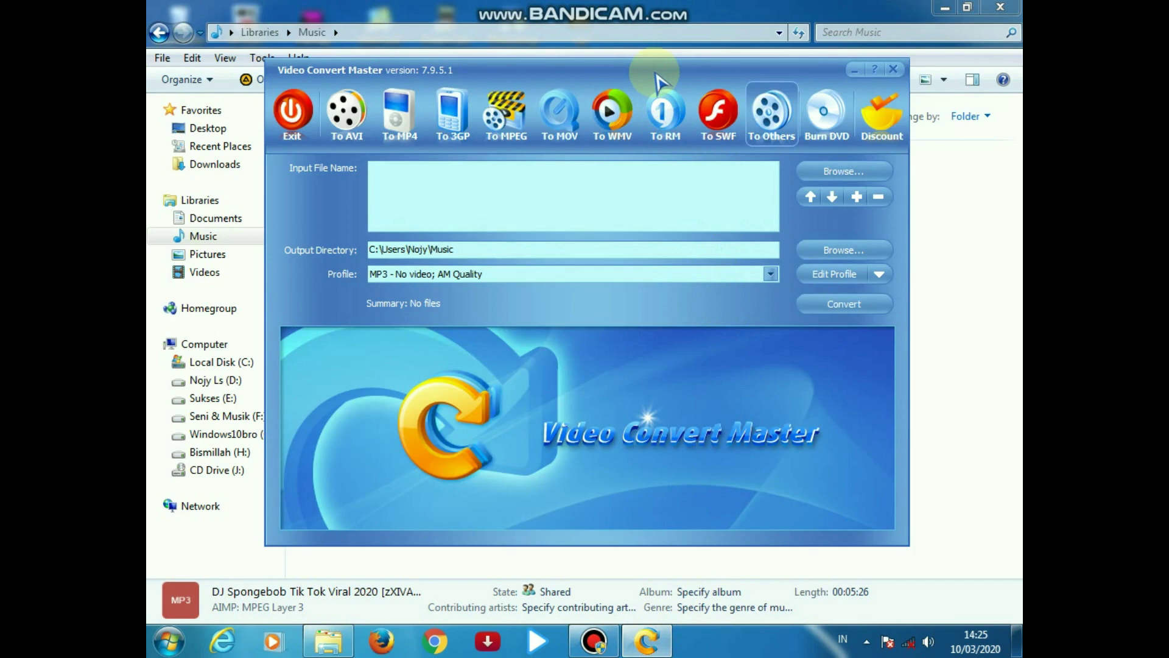
left_click_drag(656, 73, 678, 75)
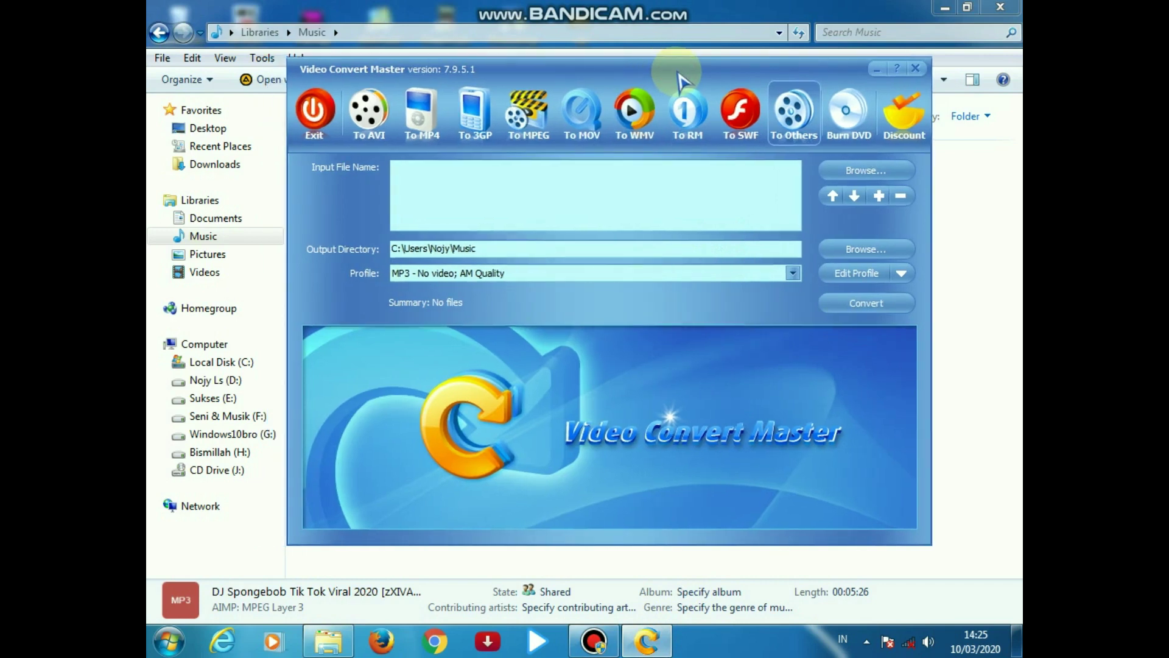
left_click_drag(679, 74, 680, 75)
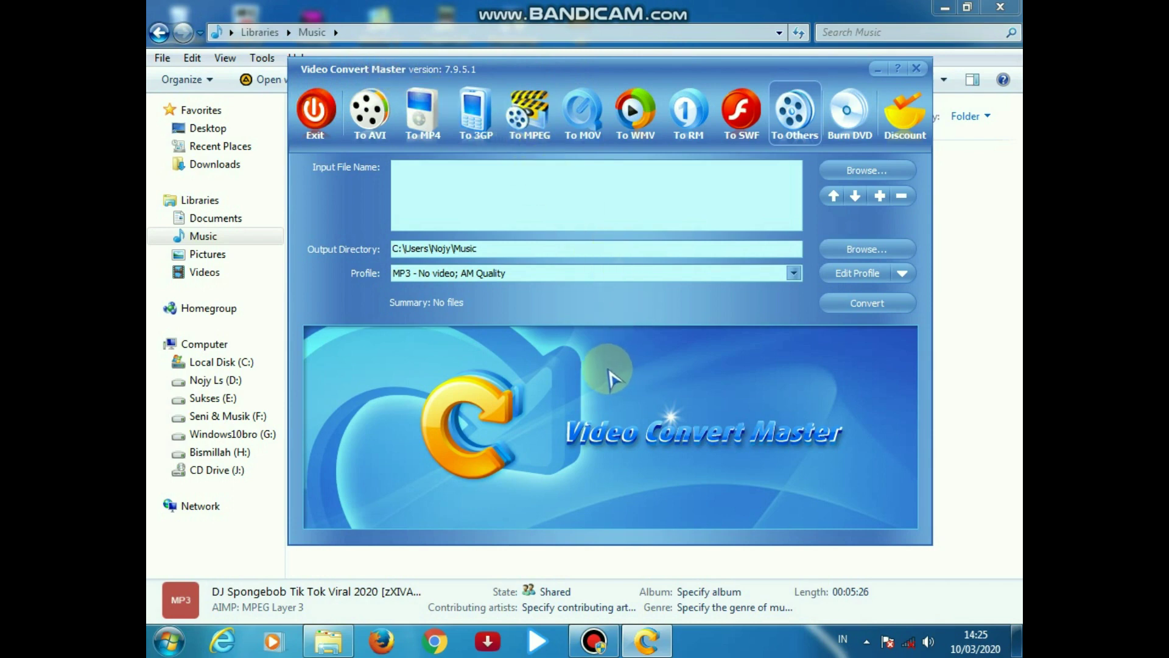
left_click_drag(600, 76, 578, 78)
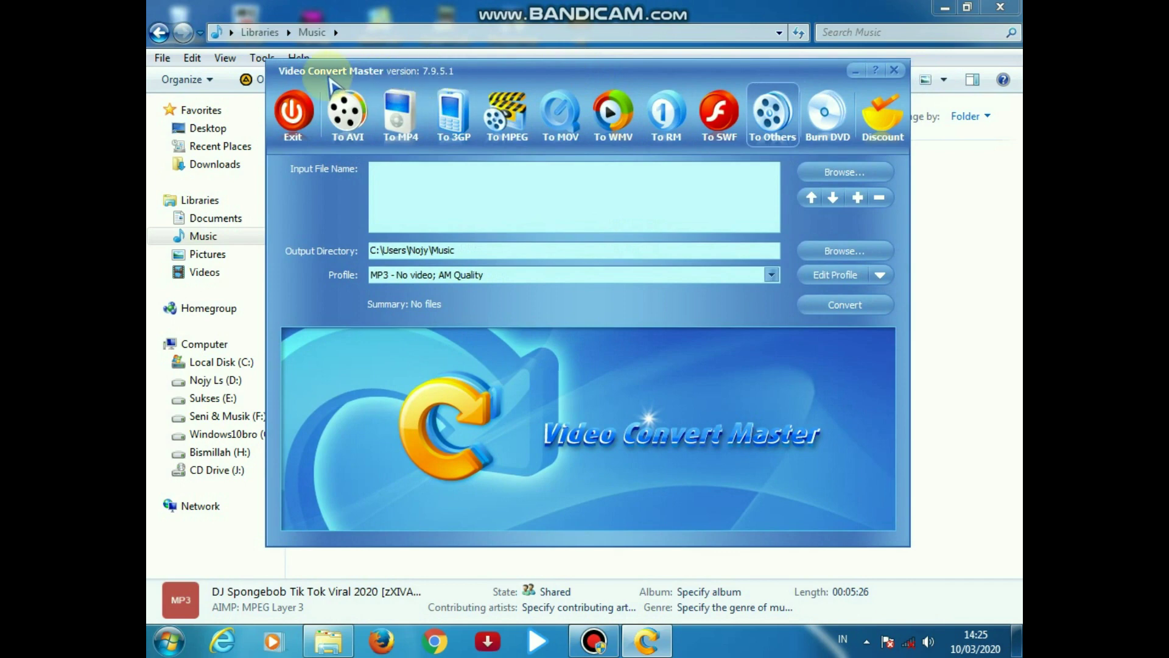